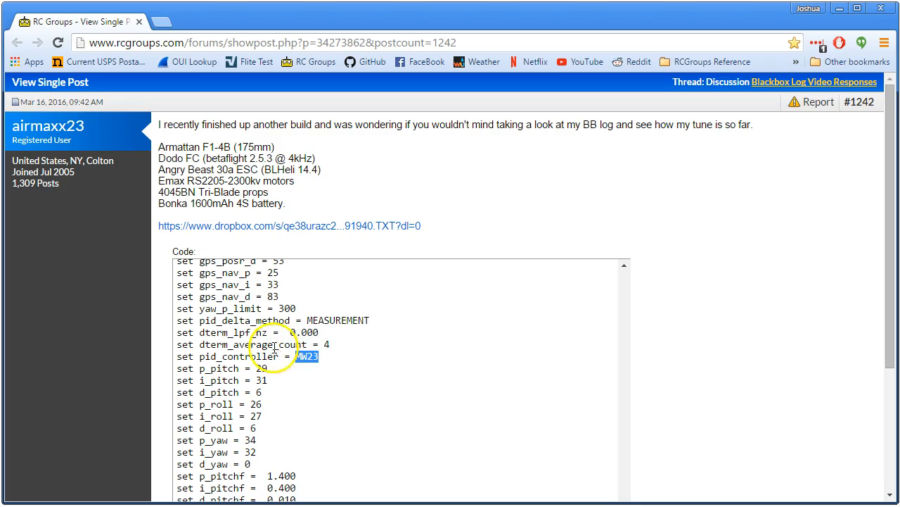
# Review the PID controller and the pitch, roll and yaw gains in the forum post's configuration dump.
pyautogui.scroll(-1, 123, 286)
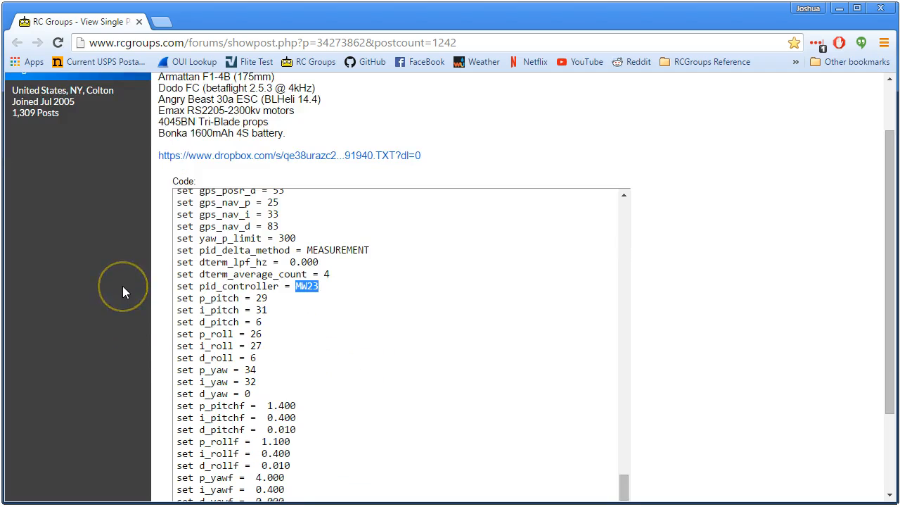
pyautogui.scroll(-1, 123, 285)
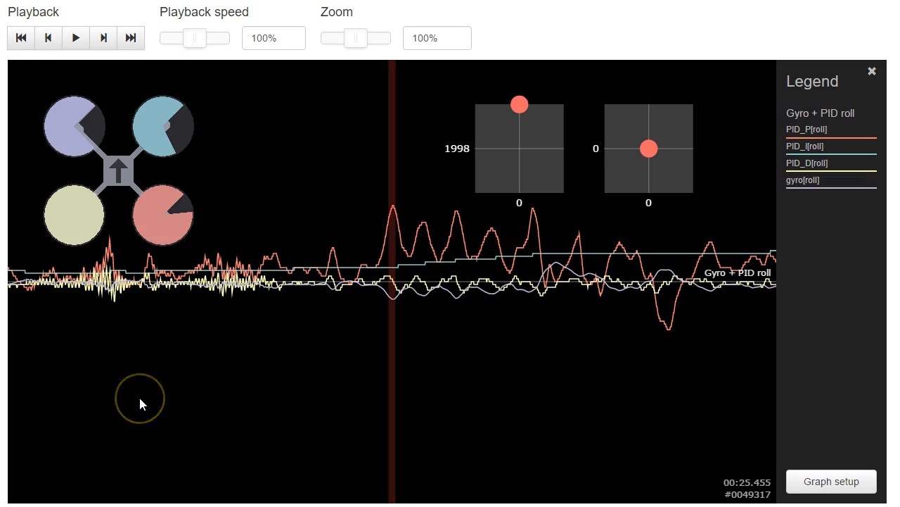
# In the Blackbox log viewer, examine the roll gyro and PID traces through the full-throttle punch and throttle chop, from about 25.4 to 27.7 s.
pyautogui.moveTo(612, 351); pyautogui.dragTo(489, 351)
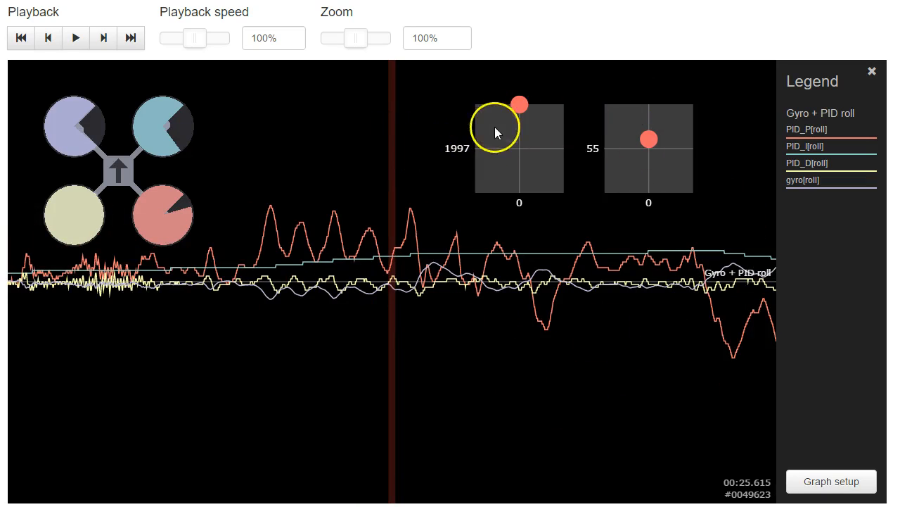
pyautogui.moveTo(418, 439); pyautogui.dragTo(484, 426)
pyautogui.moveTo(546, 422); pyautogui.dragTo(563, 432)
pyautogui.moveTo(485, 297); pyautogui.dragTo(321, 216)
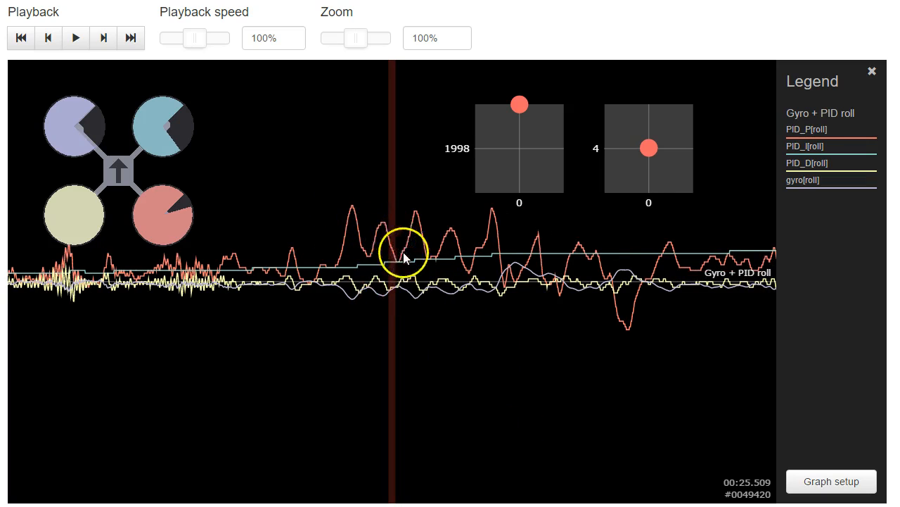
pyautogui.moveTo(518, 330); pyautogui.dragTo(255, 368)
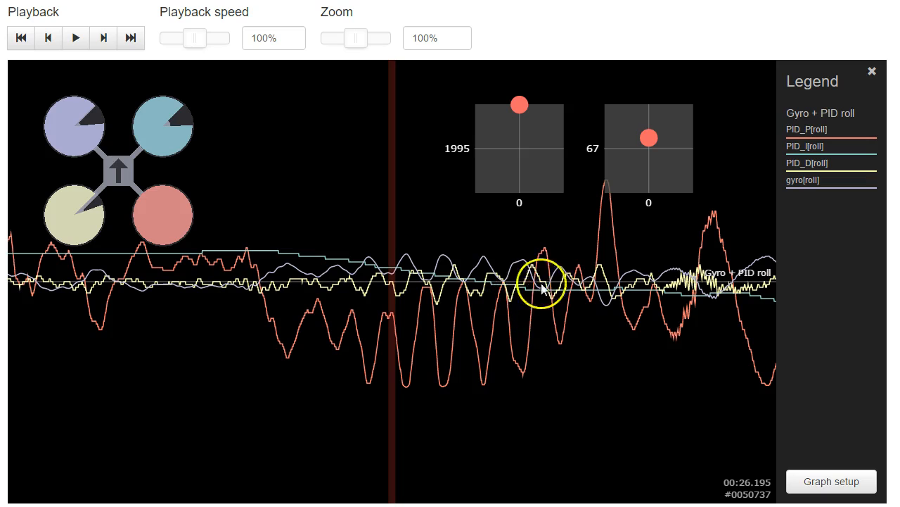
pyautogui.moveTo(578, 349); pyautogui.dragTo(288, 403)
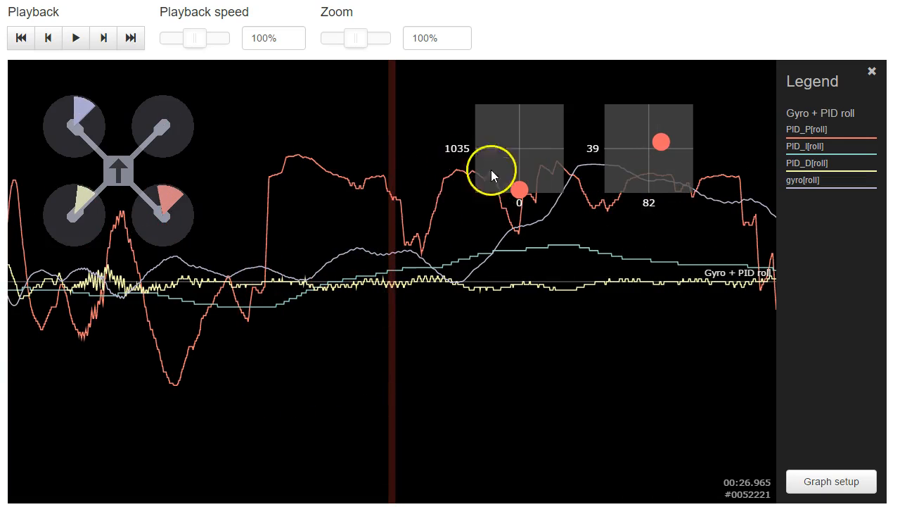
pyautogui.moveTo(686, 421); pyautogui.dragTo(384, 449)
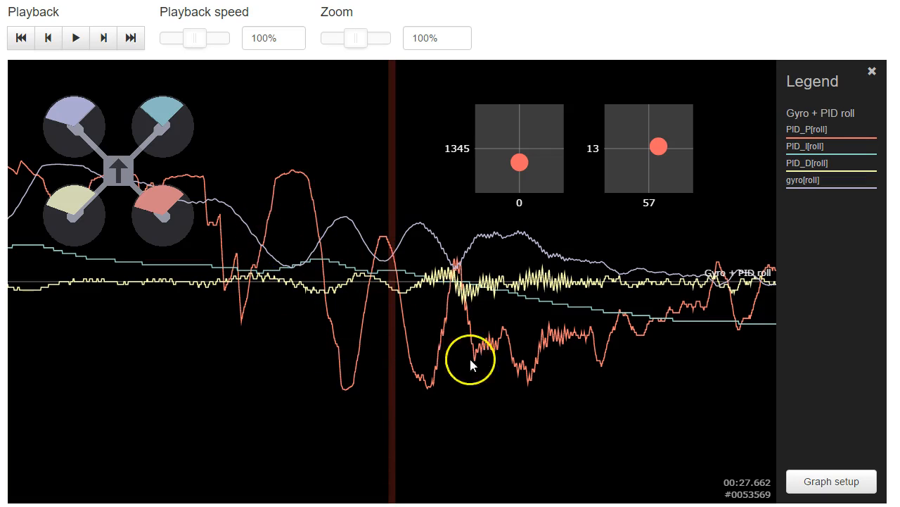
pyautogui.moveTo(575, 392)
pyautogui.mouseDown()
pyautogui.moveTo(577, 412)
pyautogui.moveTo(565, 401)
pyautogui.mouseUp()
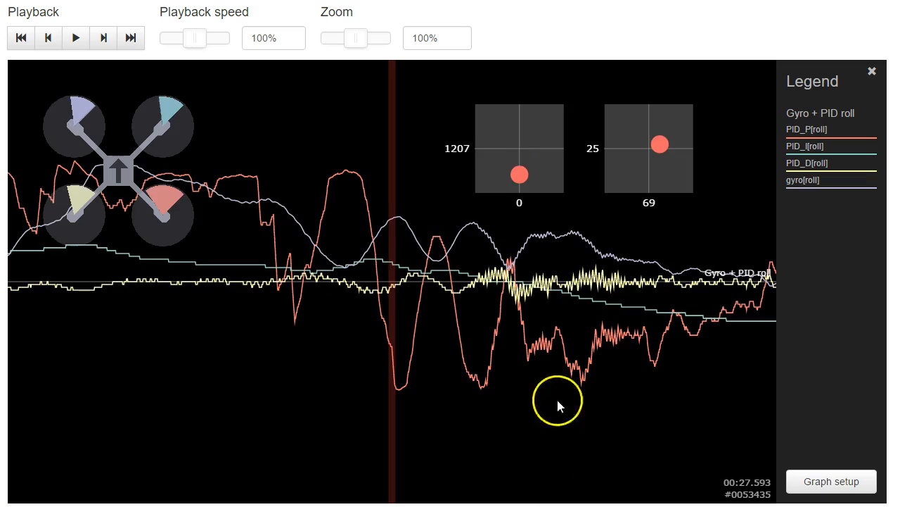
# Go back to about 22.5 s and examine the roll traces forward through the punch-out to about 27.8 s.
pyautogui.moveTo(443, 402); pyautogui.dragTo(637, 391)
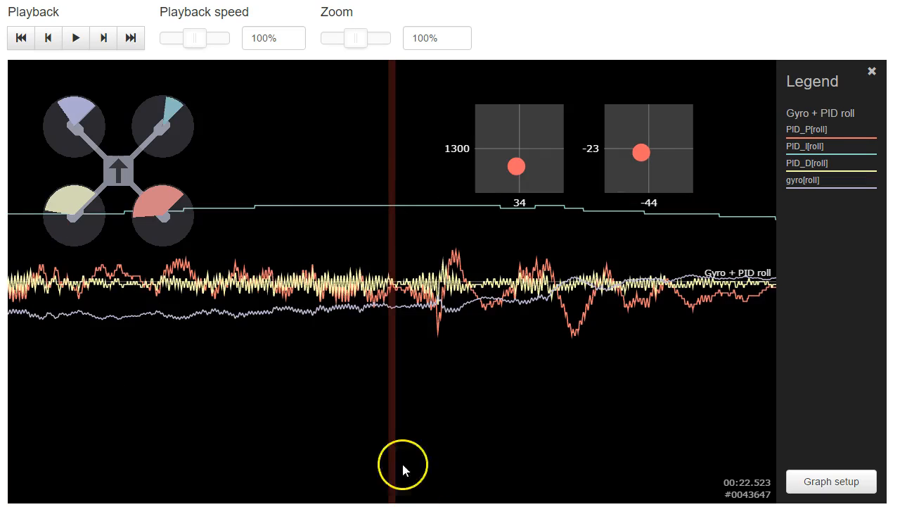
pyautogui.moveTo(345, 450); pyautogui.dragTo(594, 409)
pyautogui.moveTo(386, 394); pyautogui.dragTo(0, 429)
pyautogui.moveTo(498, 429); pyautogui.dragTo(323, 409)
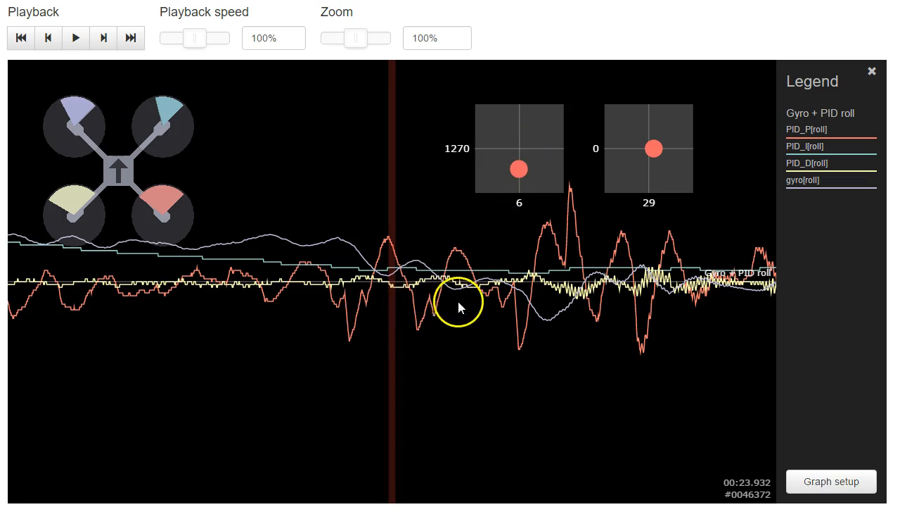
pyautogui.moveTo(637, 350); pyautogui.dragTo(511, 347)
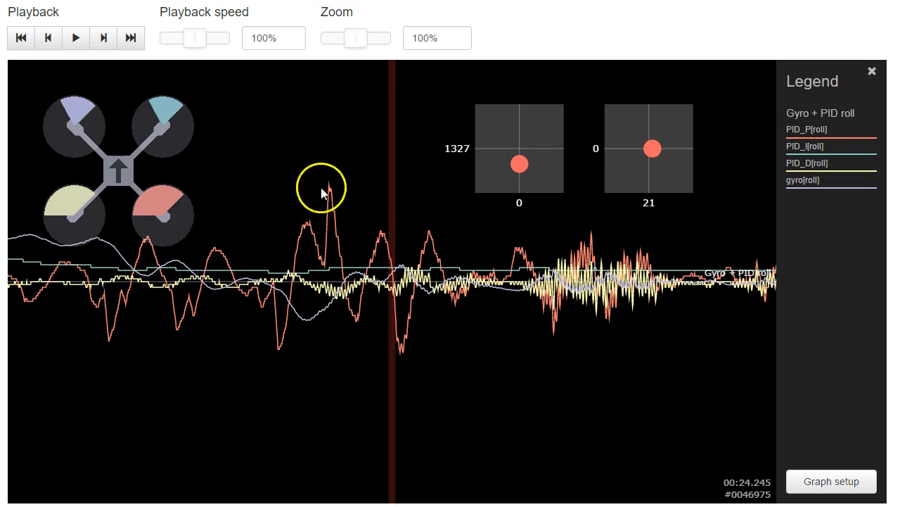
pyautogui.moveTo(638, 354); pyautogui.dragTo(245, 367)
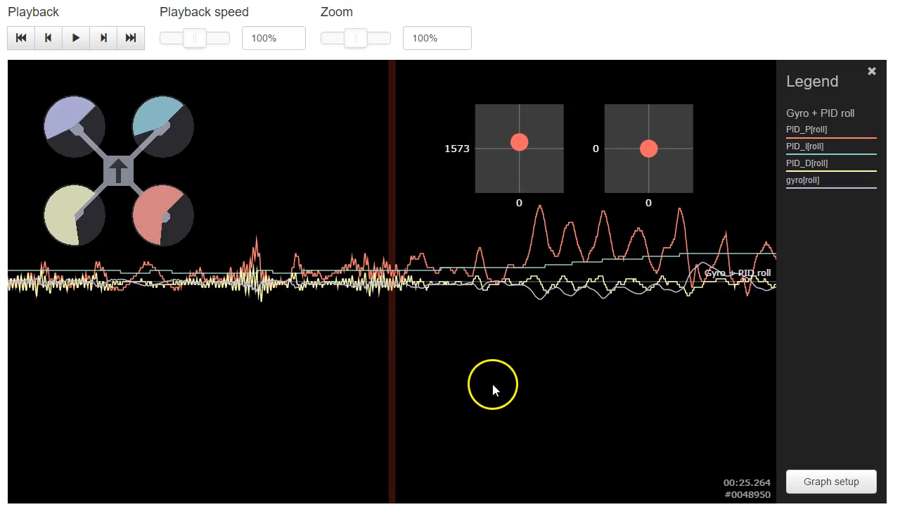
pyautogui.moveTo(499, 376); pyautogui.dragTo(0, 377)
pyautogui.moveTo(628, 448); pyautogui.dragTo(215, 440)
pyautogui.moveTo(268, 390); pyautogui.dragTo(690, 363)
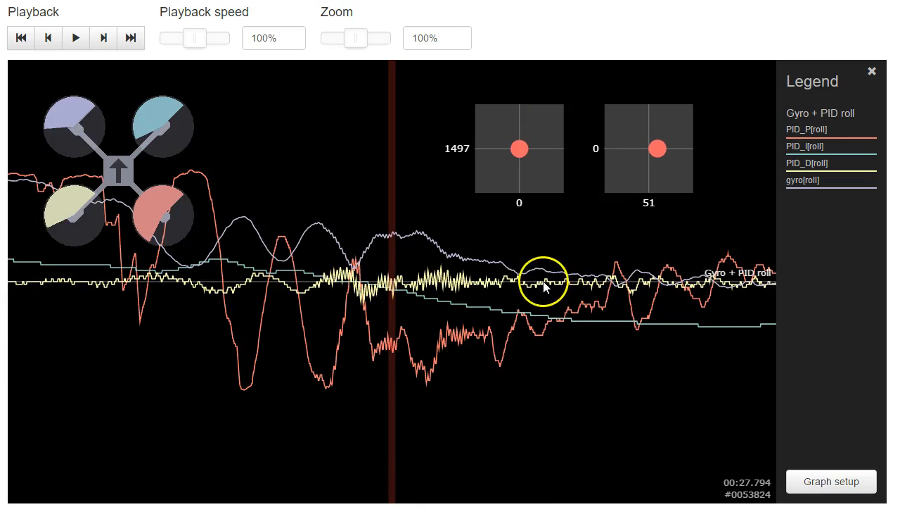
# Trace the roll gyro and PID oscillations backwards through the log from about 27.8 s to 19.5 s.
pyautogui.moveTo(204, 312); pyautogui.dragTo(899, 320)
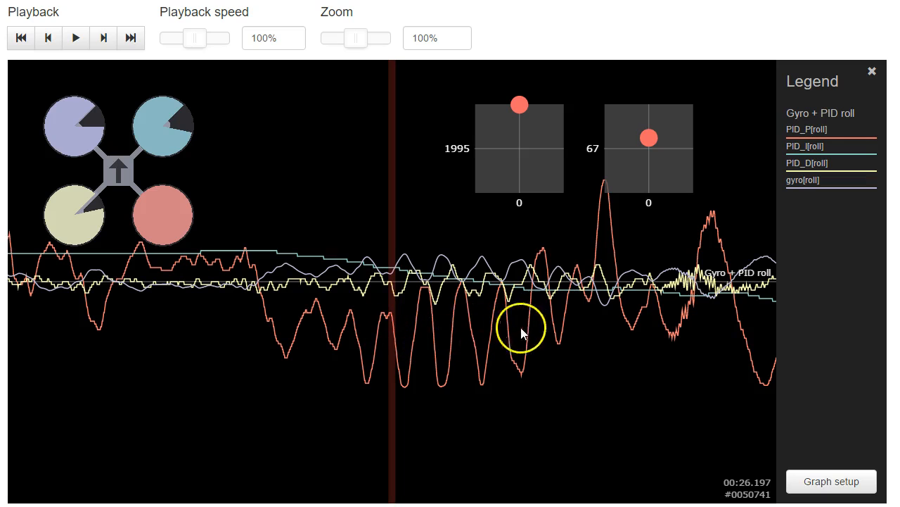
pyautogui.moveTo(446, 291); pyautogui.dragTo(837, 313)
pyautogui.moveTo(249, 437); pyautogui.dragTo(897, 362)
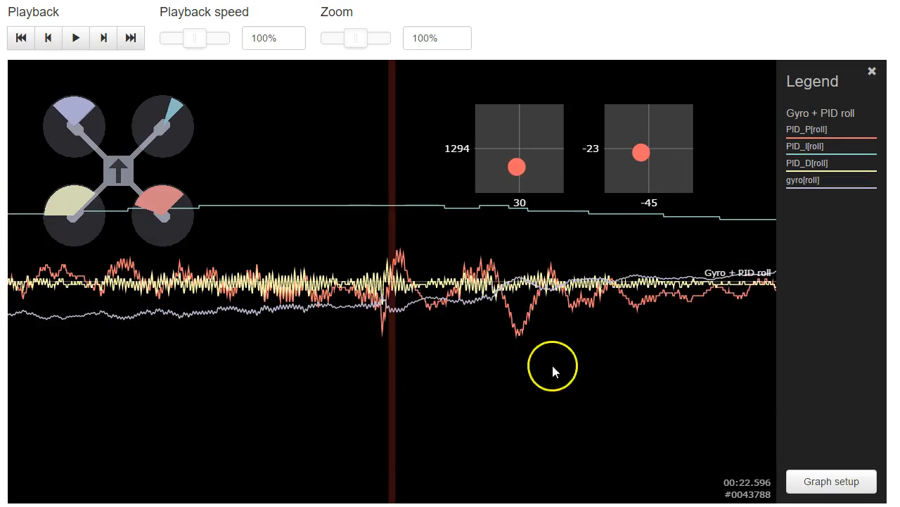
pyautogui.moveTo(213, 467); pyautogui.dragTo(673, 428)
pyautogui.moveTo(500, 338); pyautogui.dragTo(760, 366)
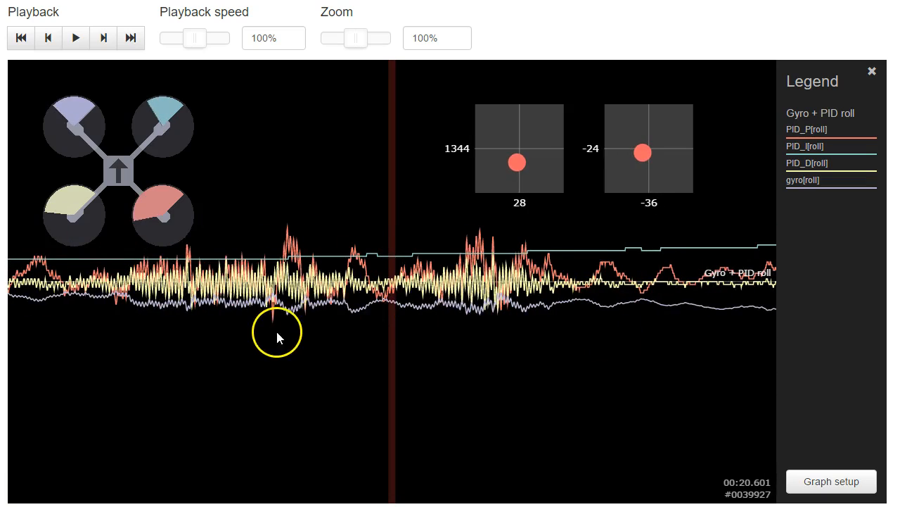
pyautogui.moveTo(330, 333); pyautogui.dragTo(195, 354)
pyautogui.moveTo(346, 305); pyautogui.dragTo(883, 293)
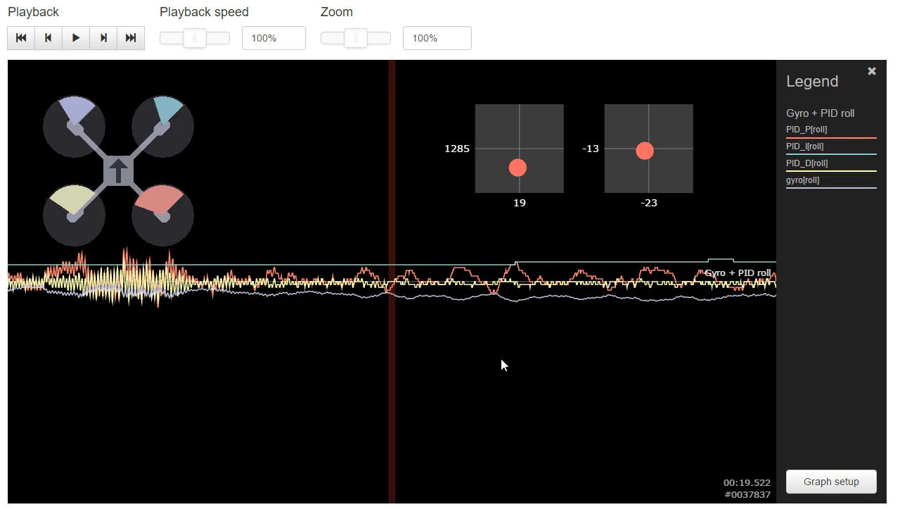
# Examine the earlier roll oscillations and locate the start of the roll flip at about 15 s.
pyautogui.moveTo(398, 408); pyautogui.dragTo(695, 411)
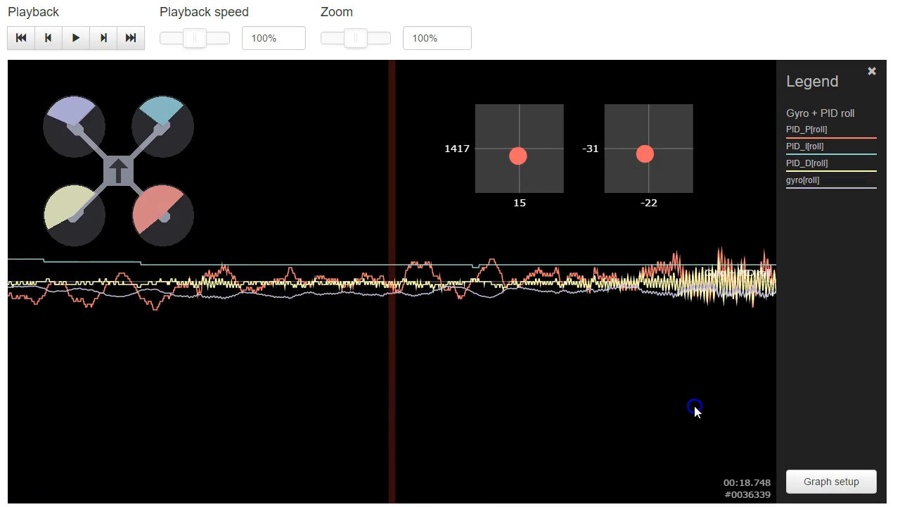
pyautogui.moveTo(398, 402); pyautogui.dragTo(584, 414)
pyautogui.moveTo(486, 392); pyautogui.dragTo(899, 401)
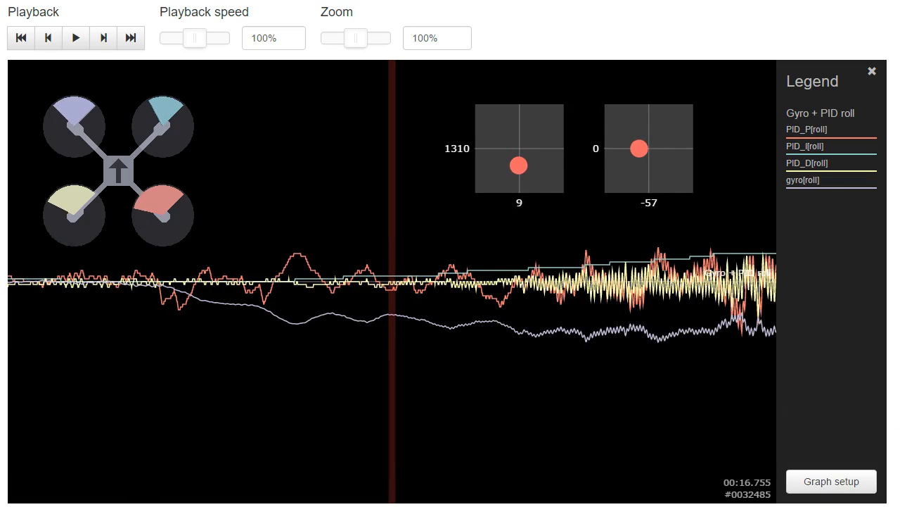
pyautogui.moveTo(526, 249); pyautogui.dragTo(442, 315)
pyautogui.moveTo(631, 316); pyautogui.dragTo(887, 344)
pyautogui.moveTo(428, 346); pyautogui.dragTo(708, 342)
pyautogui.click(641, 161)
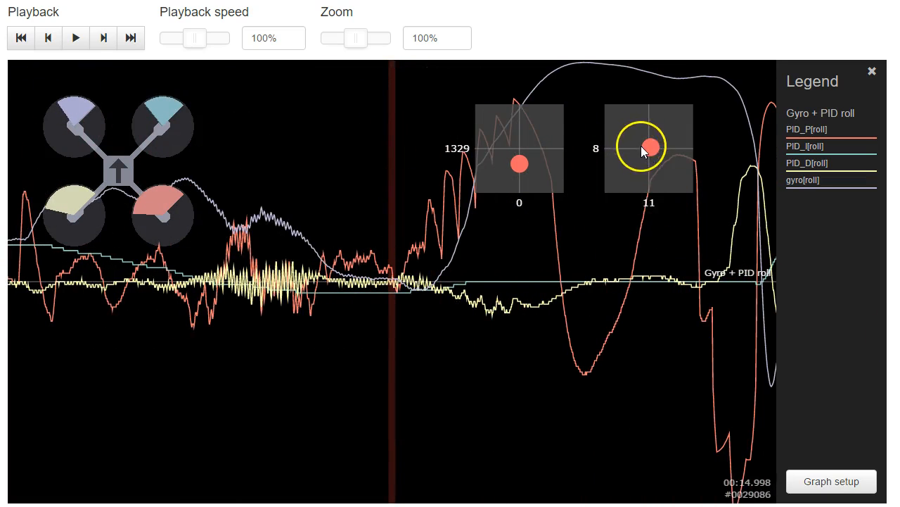
# Examine the roll flip from its start at about 14.9 s through the gyro bounce-back at about 15.6 s.
pyautogui.moveTo(537, 396); pyautogui.dragTo(573, 394)
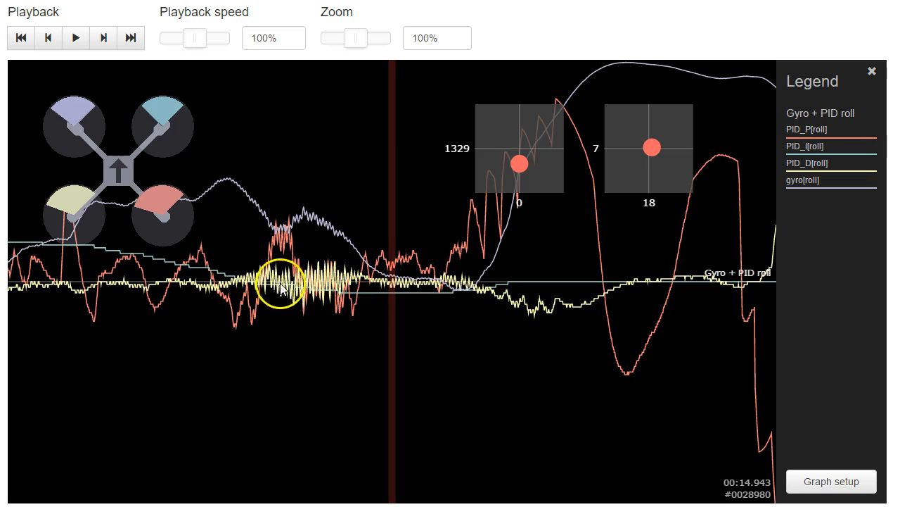
pyautogui.moveTo(522, 317); pyautogui.dragTo(518, 322)
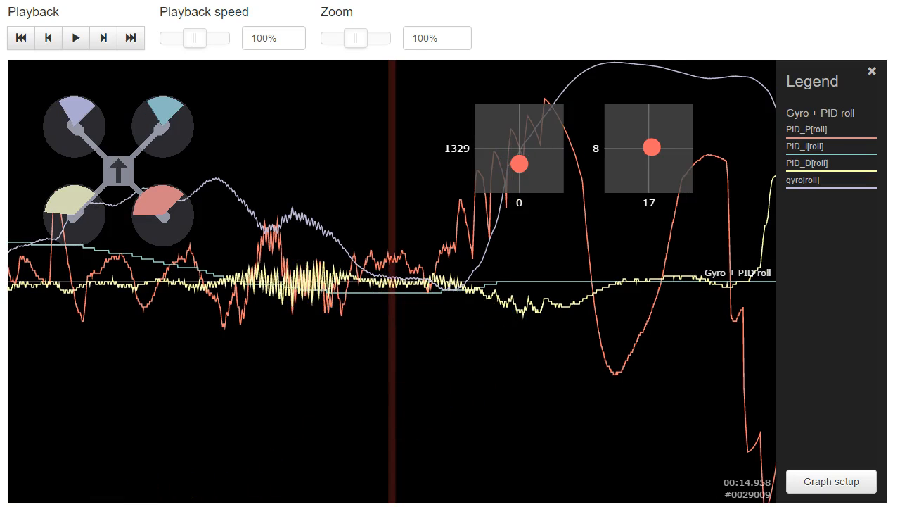
pyautogui.moveTo(503, 444); pyautogui.dragTo(420, 428)
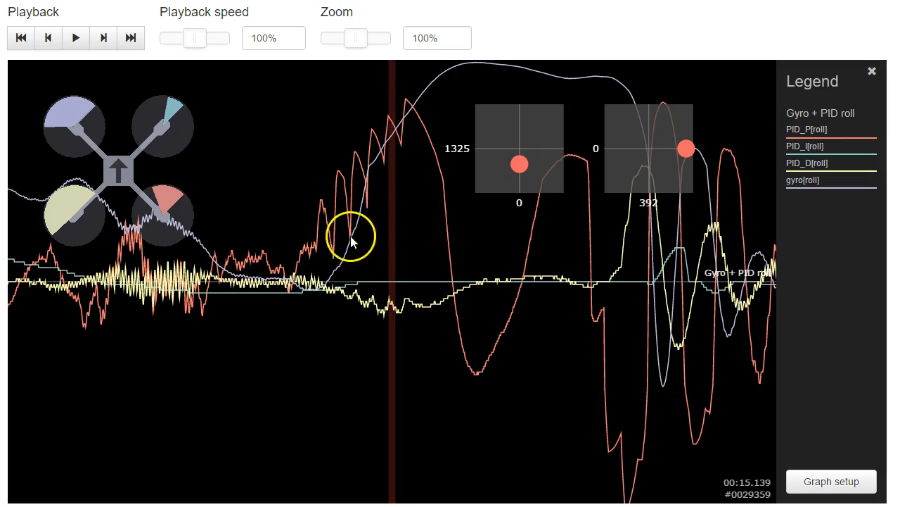
pyautogui.moveTo(437, 135); pyautogui.dragTo(407, 181)
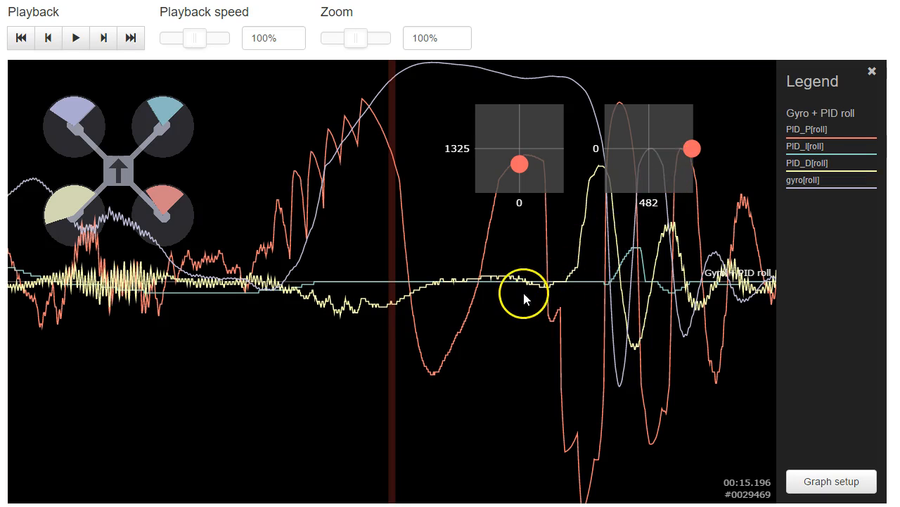
pyautogui.moveTo(518, 291); pyautogui.dragTo(302, 302)
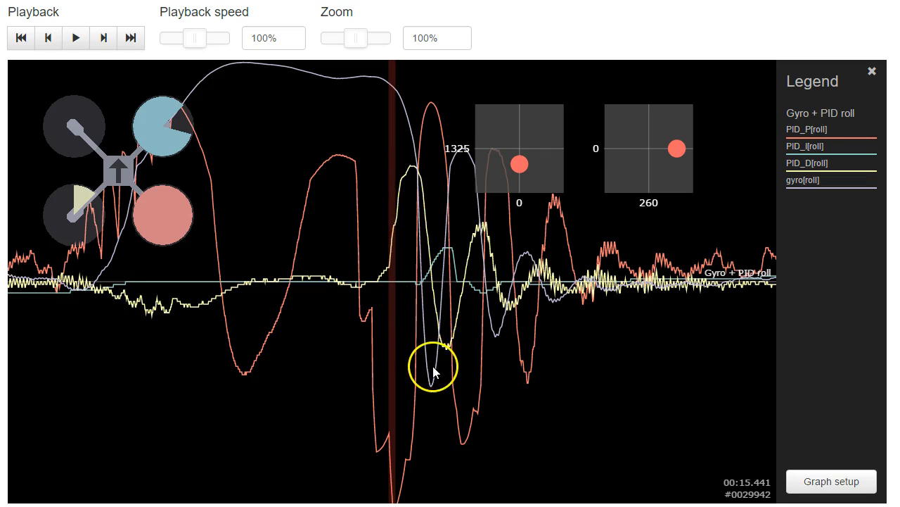
pyautogui.moveTo(424, 372); pyautogui.dragTo(398, 362)
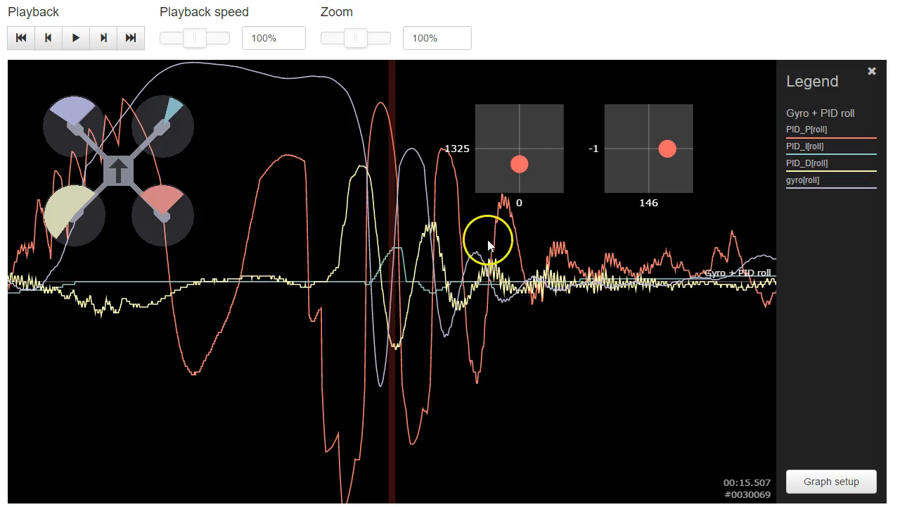
pyautogui.moveTo(406, 202); pyautogui.dragTo(387, 204)
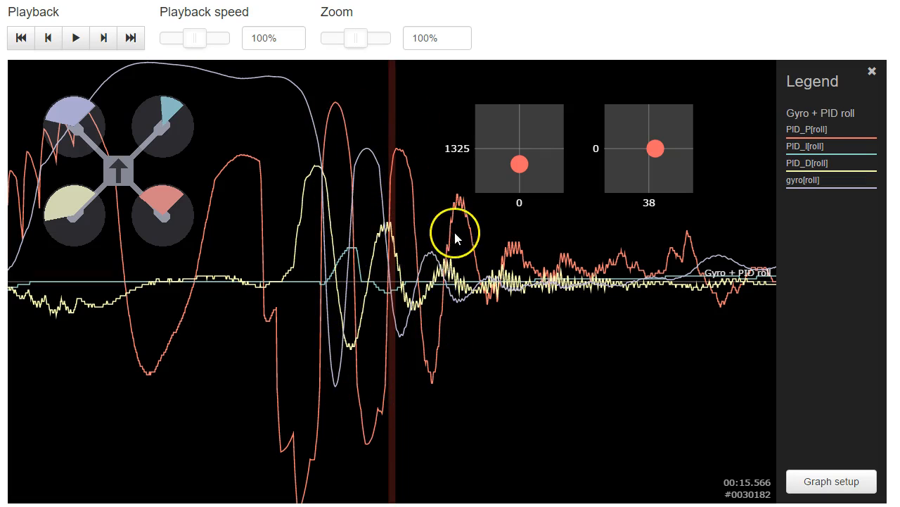
# Compare the settled roll traces near 16.2 s with the bounce-back near 15.6 s, then inspect the section around 15.9 s.
pyautogui.moveTo(468, 290); pyautogui.dragTo(336, 277)
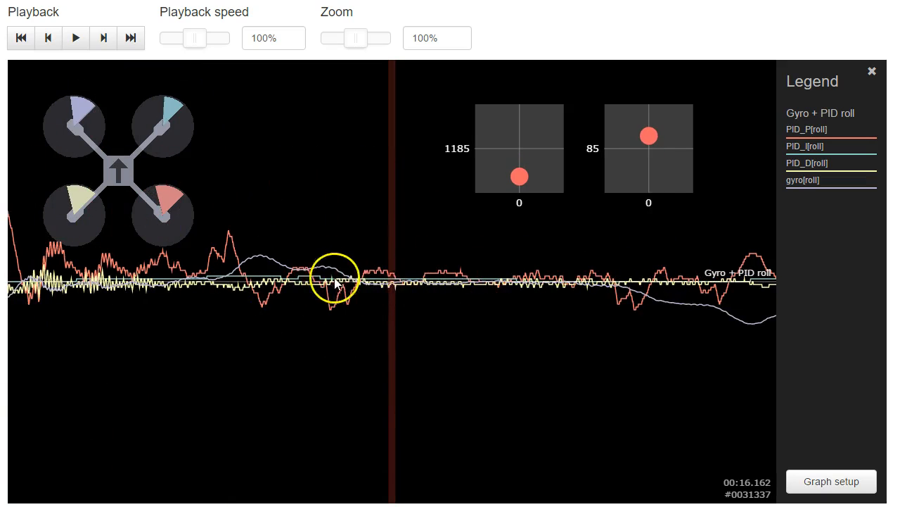
pyautogui.moveTo(426, 357); pyautogui.dragTo(589, 394)
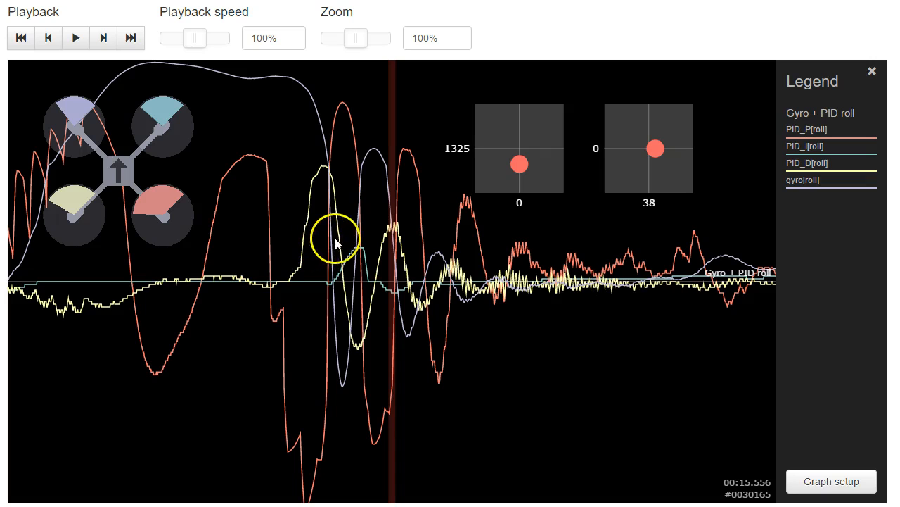
pyautogui.moveTo(339, 267); pyautogui.dragTo(261, 257)
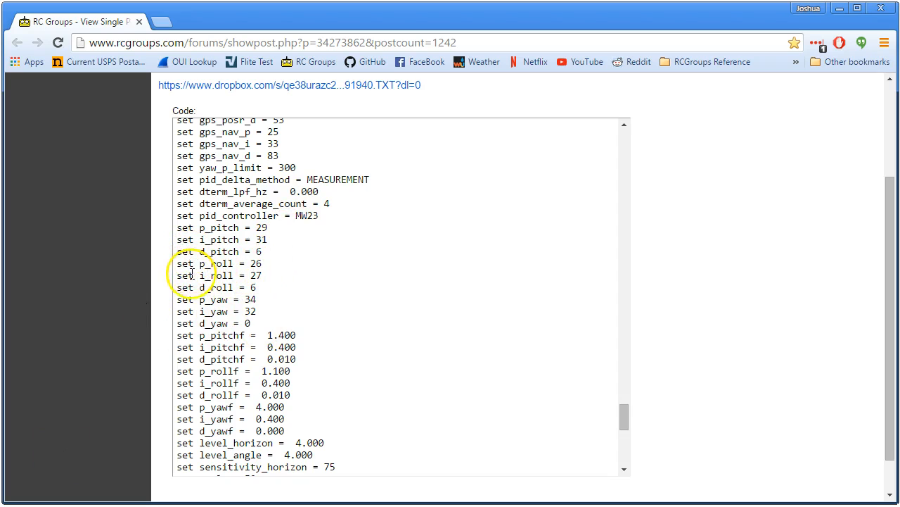
# Switch to the RC Groups post and highlight the d_roll and pid_controller values in the configuration dump.
pyautogui.click(252, 287)
pyautogui.doubleClick(252, 287)
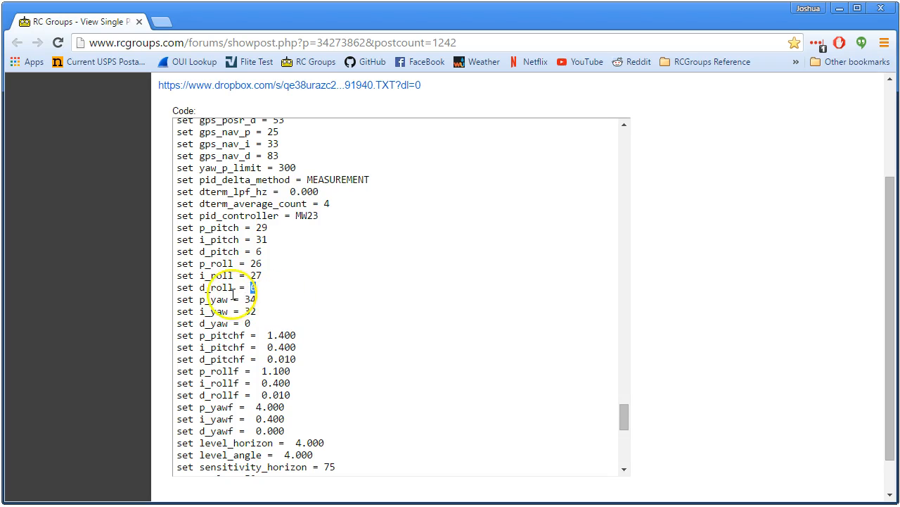
pyautogui.click(269, 290)
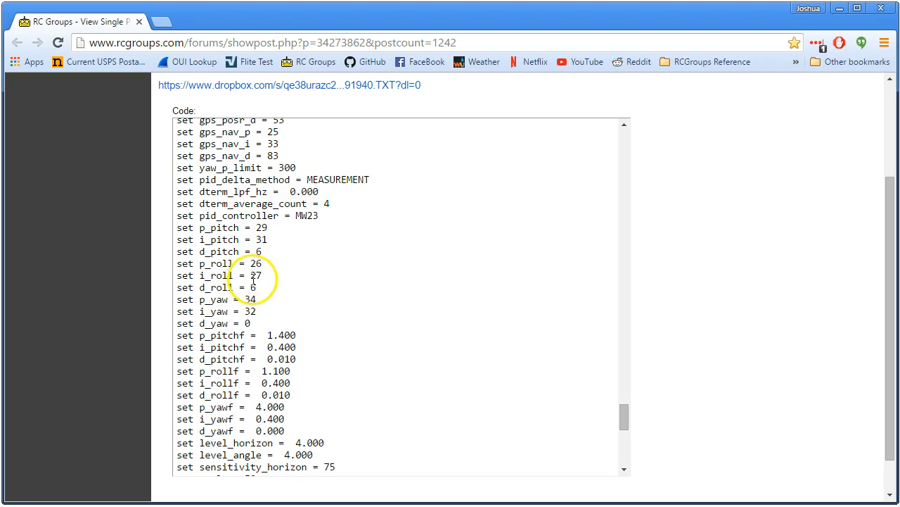
pyautogui.doubleClick(307, 215)
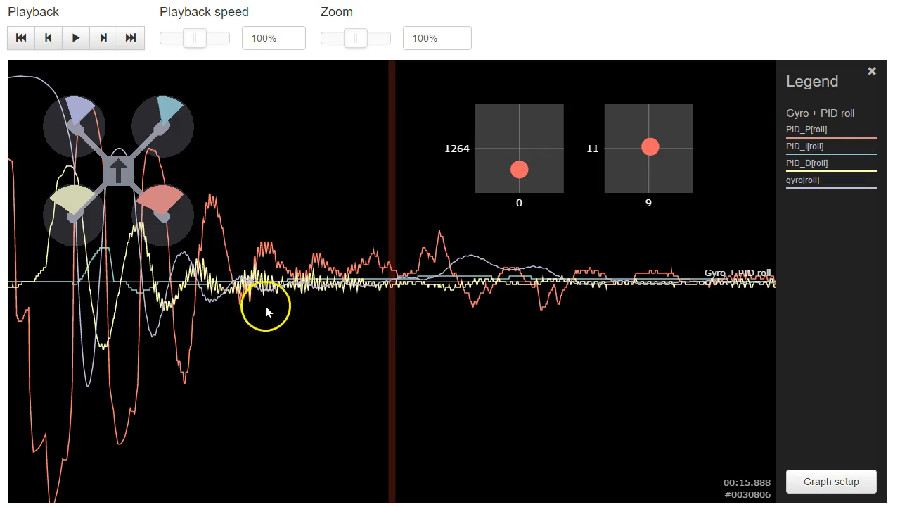
# Replace the roll graph with the Gyro + PID pitch graph, removing all the roll fields and saving the setup.
pyautogui.moveTo(265, 303); pyautogui.dragTo(426, 295)
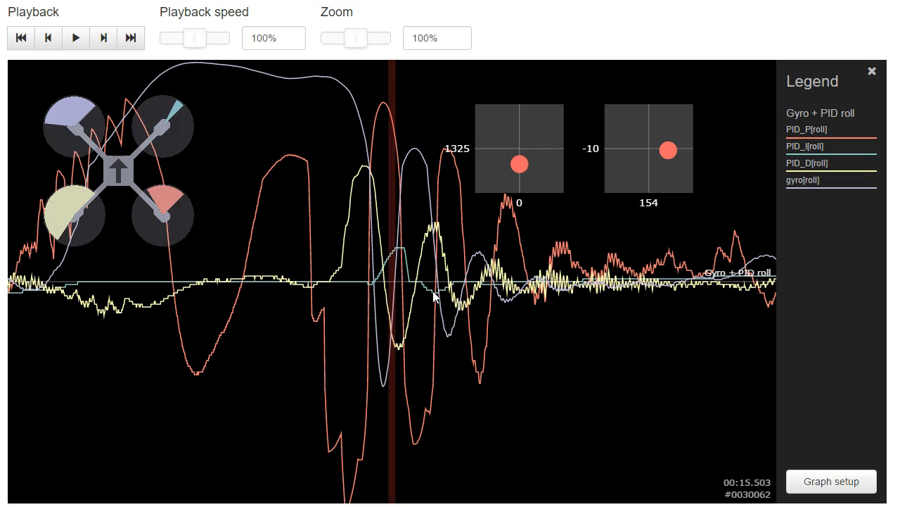
pyautogui.click(802, 481)
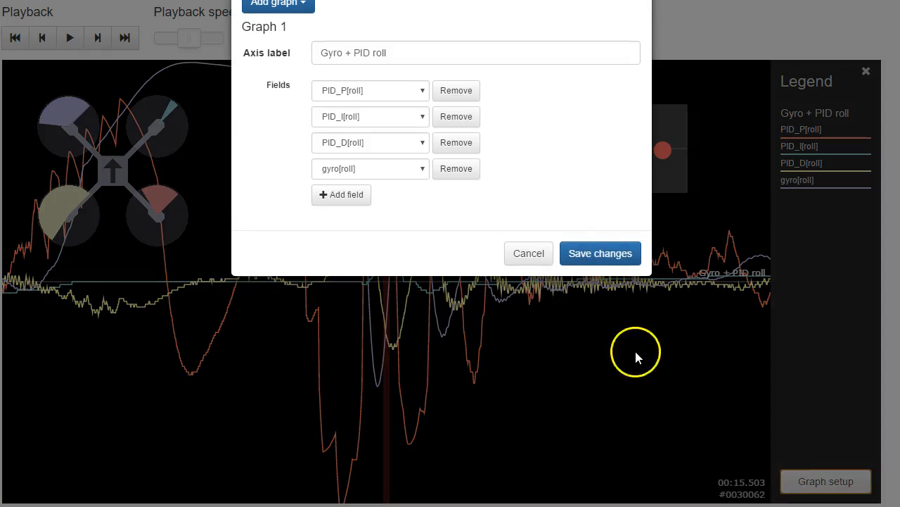
pyautogui.click(456, 90)
pyautogui.click(454, 91)
pyautogui.click(451, 92)
pyautogui.click(452, 91)
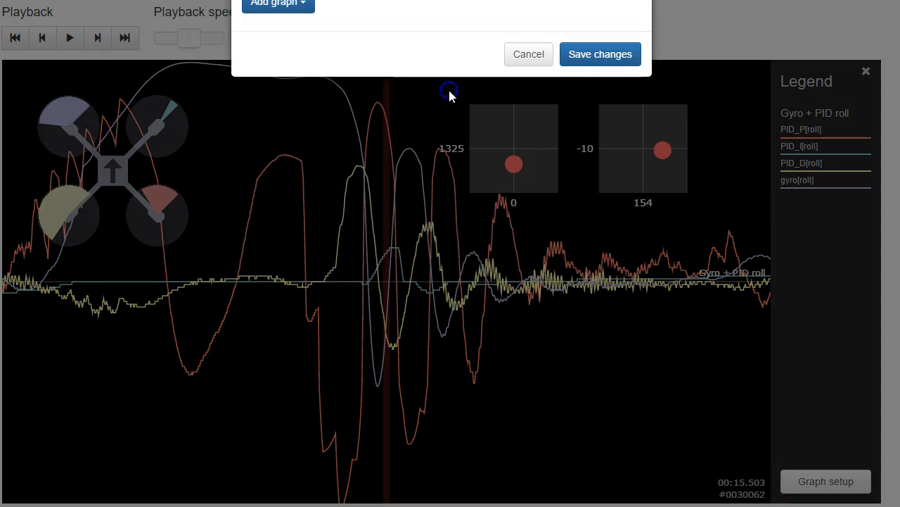
pyautogui.click(289, 8)
pyautogui.click(285, 133)
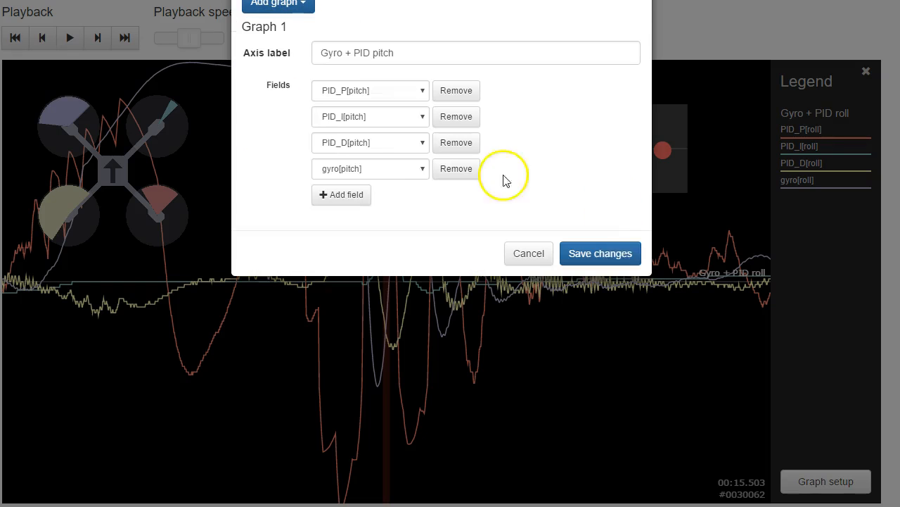
pyautogui.click(637, 255)
# Examine the pitch gyro and P-term oscillations during the roll flip between about 15.2 s and 15.5 s.
pyautogui.moveTo(500, 313); pyautogui.dragTo(556, 305)
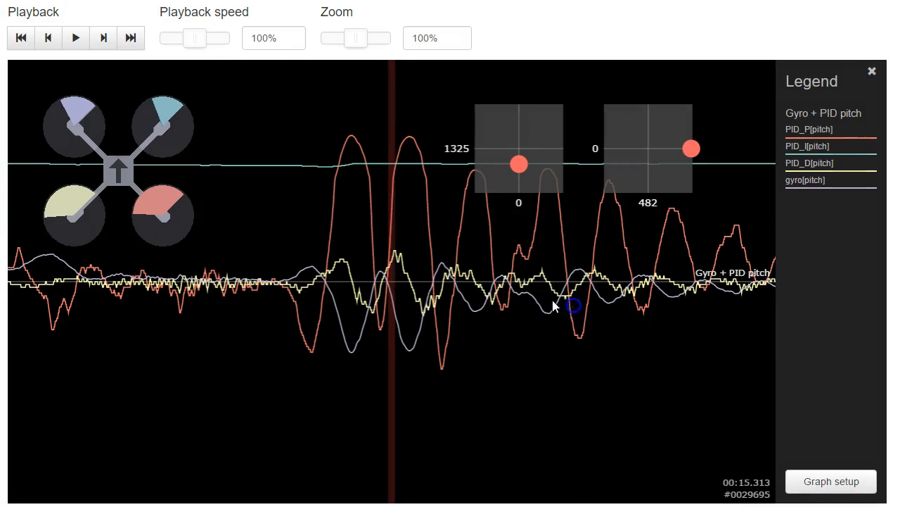
pyautogui.moveTo(356, 201); pyautogui.dragTo(331, 379)
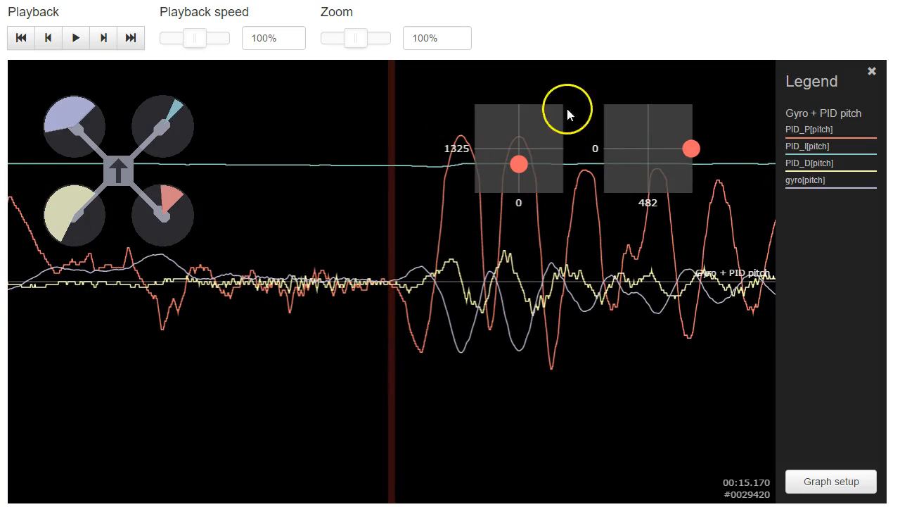
pyautogui.moveTo(593, 316); pyautogui.dragTo(485, 332)
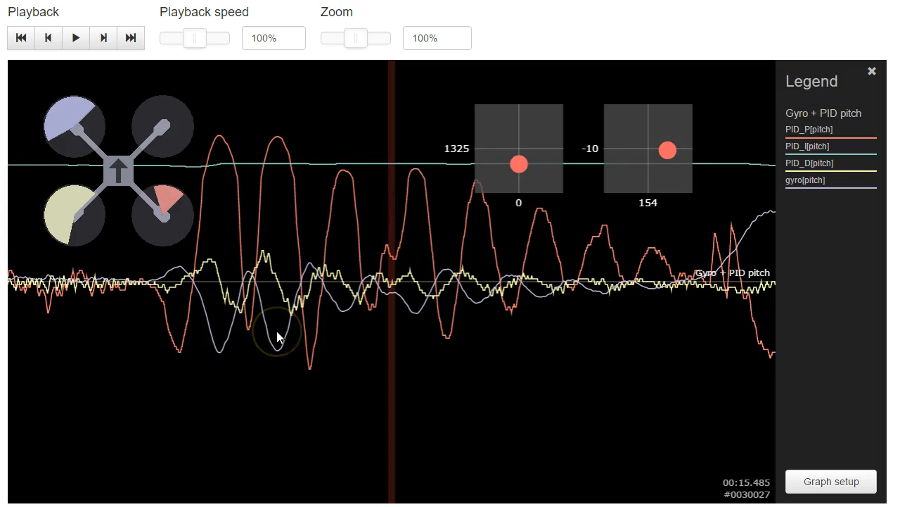
pyautogui.moveTo(471, 220); pyautogui.dragTo(318, 315)
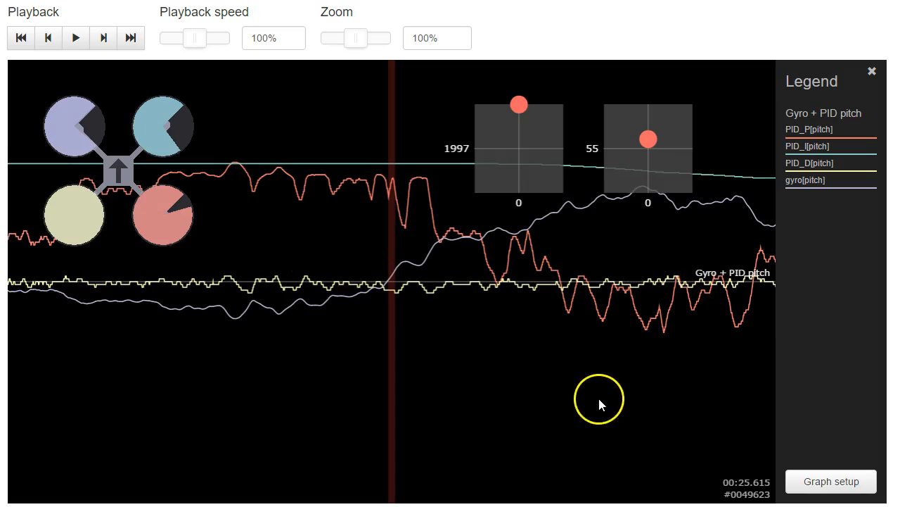
# Inspect the pitch traces during the throttle punch around 25.4 s, then the section near 23.1 s.
pyautogui.moveTo(600, 401); pyautogui.dragTo(702, 410)
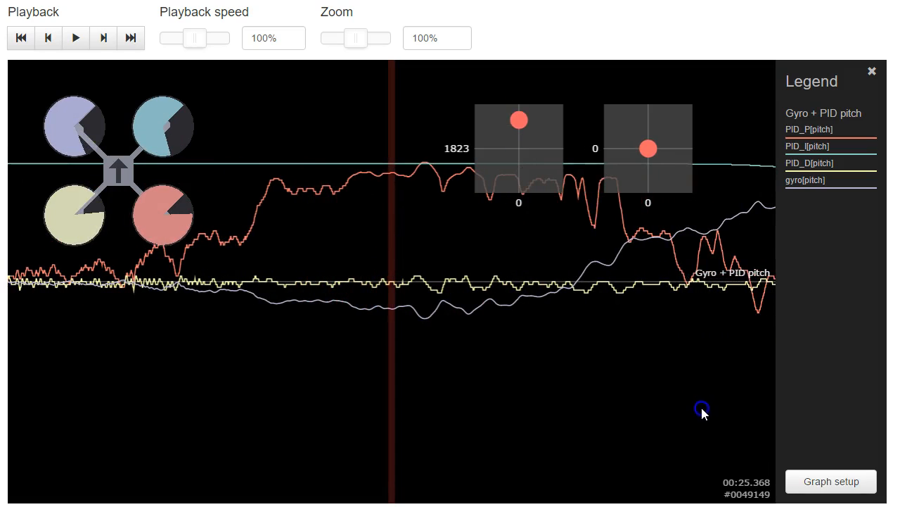
pyautogui.moveTo(455, 197); pyautogui.dragTo(411, 241)
pyautogui.moveTo(418, 334); pyautogui.dragTo(203, 334)
pyautogui.click(507, 271)
pyautogui.moveTo(507, 271); pyautogui.dragTo(486, 280)
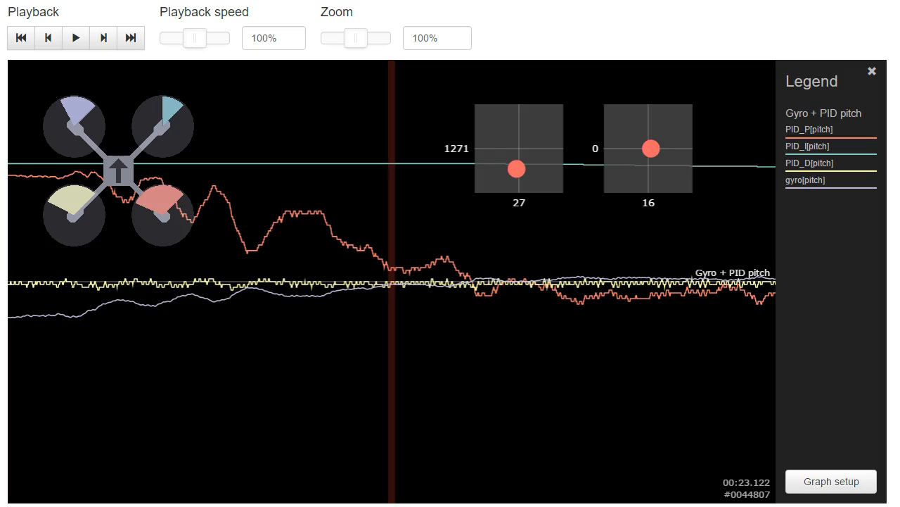
# Examine the pitch traces from about 21.4 s back to 19.9 s, then return to the oscillations near 15.4 s.
pyautogui.moveTo(162, 272); pyautogui.dragTo(807, 362)
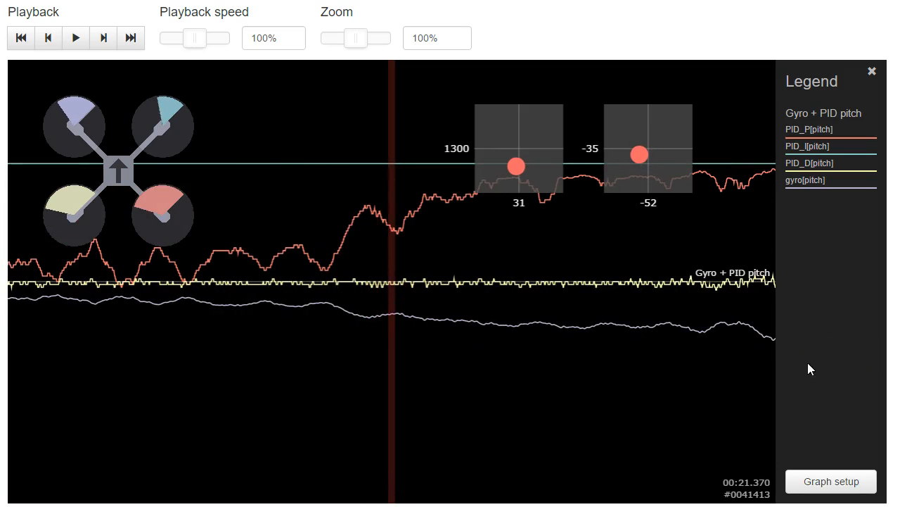
pyautogui.moveTo(308, 387); pyautogui.dragTo(570, 345)
pyautogui.moveTo(130, 343); pyautogui.dragTo(186, 343)
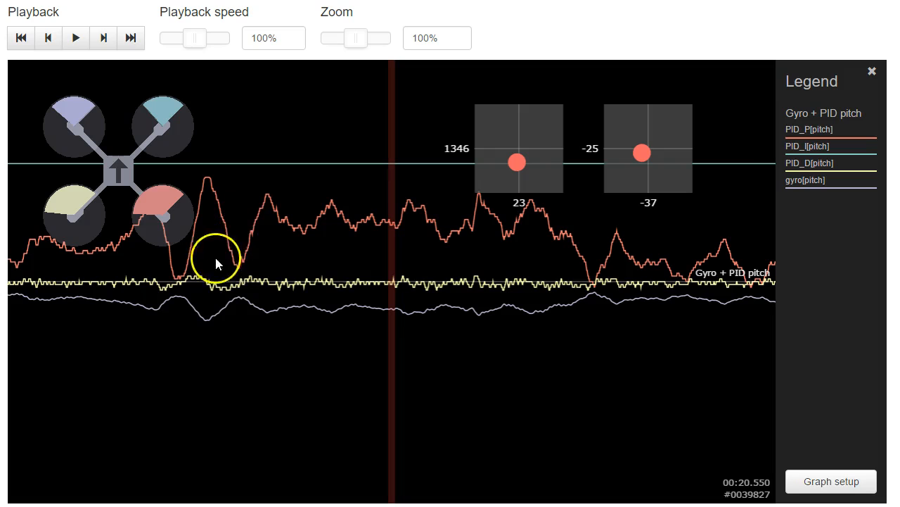
pyautogui.moveTo(204, 407); pyautogui.dragTo(422, 396)
pyautogui.moveTo(374, 289); pyautogui.dragTo(197, 278)
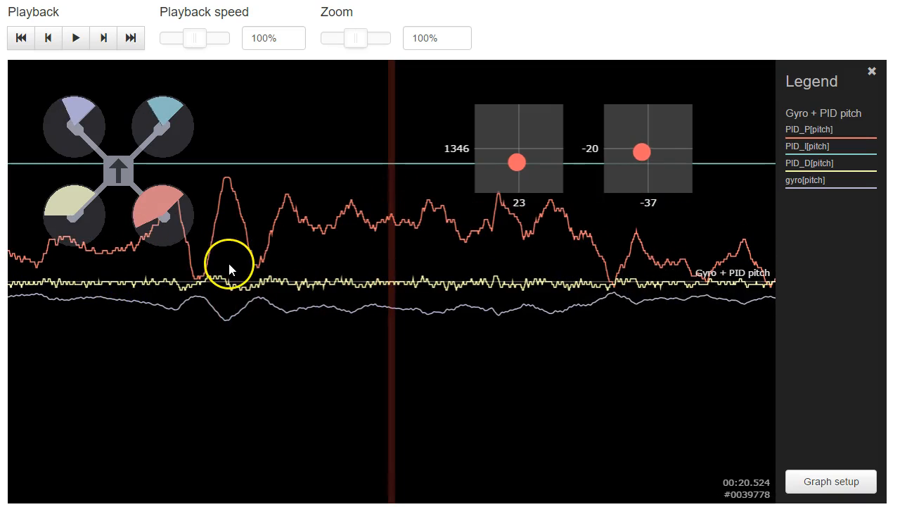
pyautogui.moveTo(220, 370); pyautogui.dragTo(362, 419)
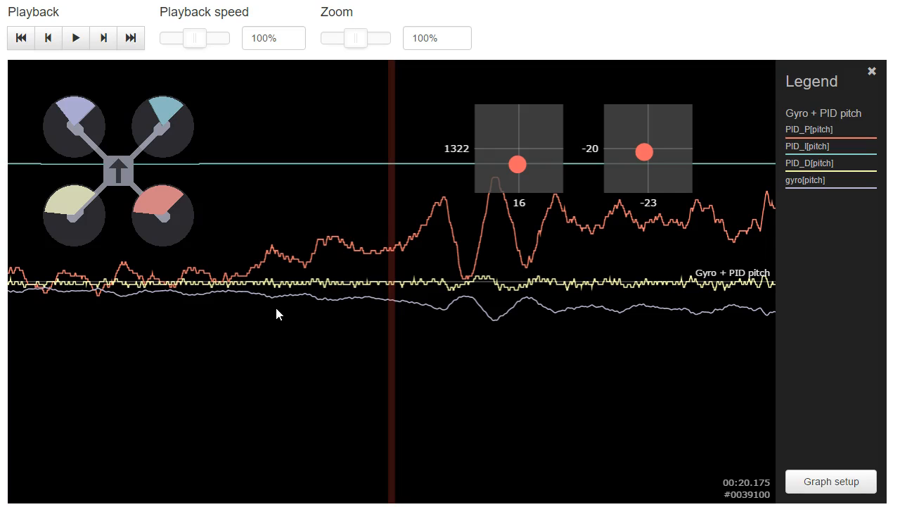
pyautogui.moveTo(263, 307); pyautogui.dragTo(382, 340)
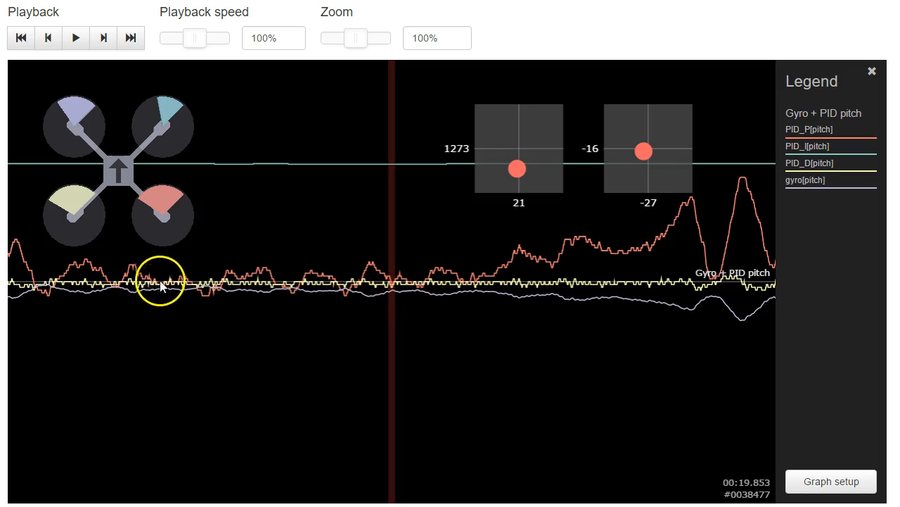
pyautogui.moveTo(270, 287); pyautogui.dragTo(725, 316)
pyautogui.moveTo(382, 308); pyautogui.dragTo(591, 331)
pyautogui.moveTo(441, 316); pyautogui.dragTo(474, 320)
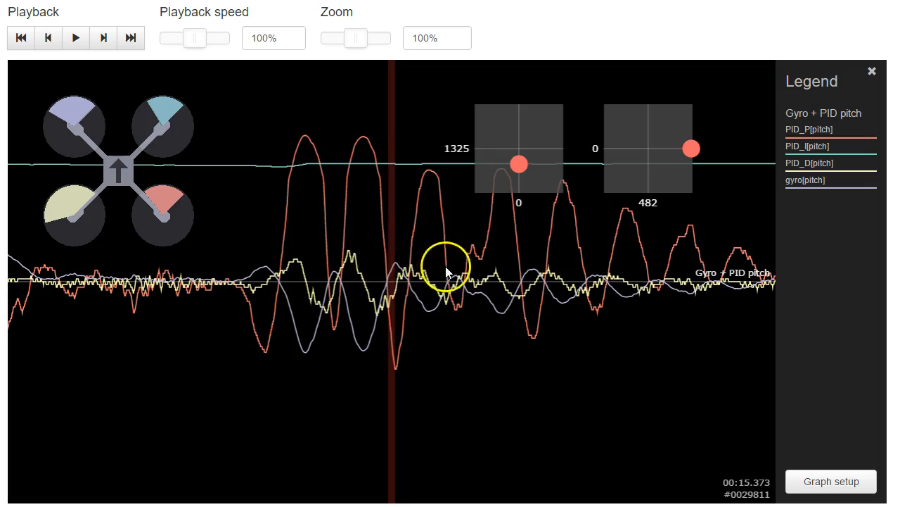
# Replace the pitch graph with the Gyro + PID yaw graph, removing all the pitch fields and saving the setup.
pyautogui.click(807, 476)
pyautogui.click(451, 99)
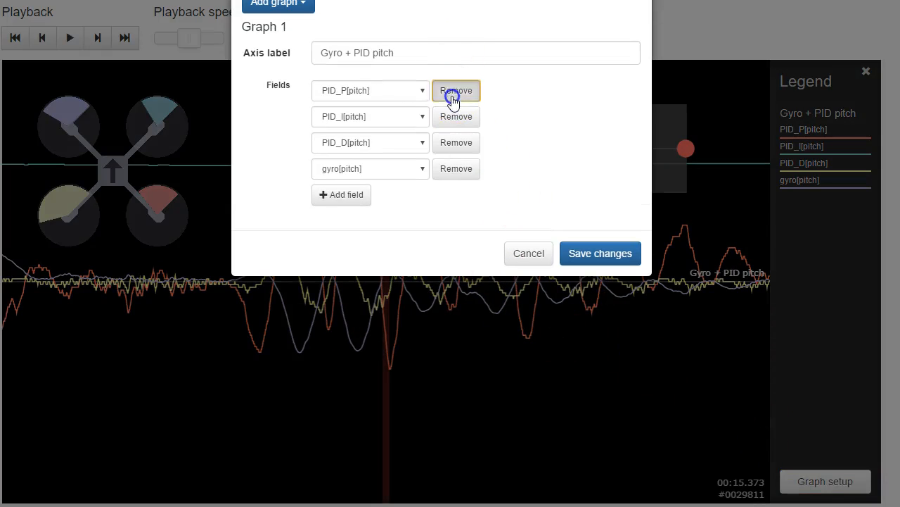
pyautogui.click(451, 95)
pyautogui.click(451, 95)
pyautogui.click(456, 90)
pyautogui.click(300, 9)
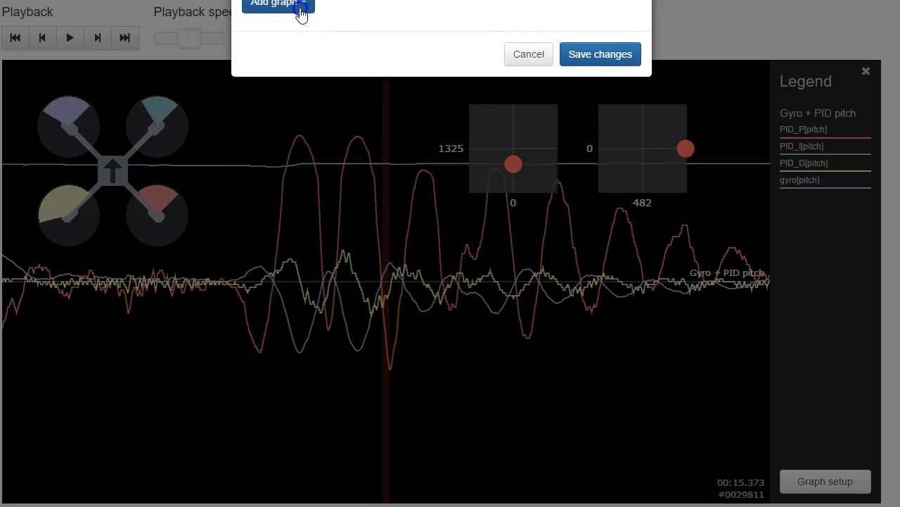
pyautogui.click(293, 150)
pyautogui.click(583, 253)
# Examine the yaw traces near 11.2 s and the section from about 26.1 s to 27.2 s.
pyautogui.moveTo(499, 307); pyautogui.dragTo(755, 317)
pyautogui.moveTo(267, 383); pyautogui.dragTo(814, 369)
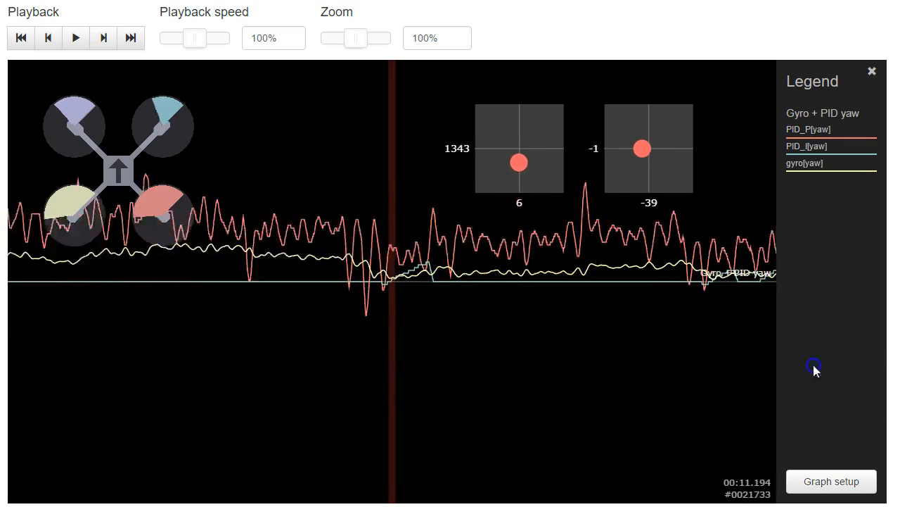
pyautogui.moveTo(321, 366); pyautogui.dragTo(639, 359)
pyautogui.moveTo(99, 340); pyautogui.dragTo(735, 334)
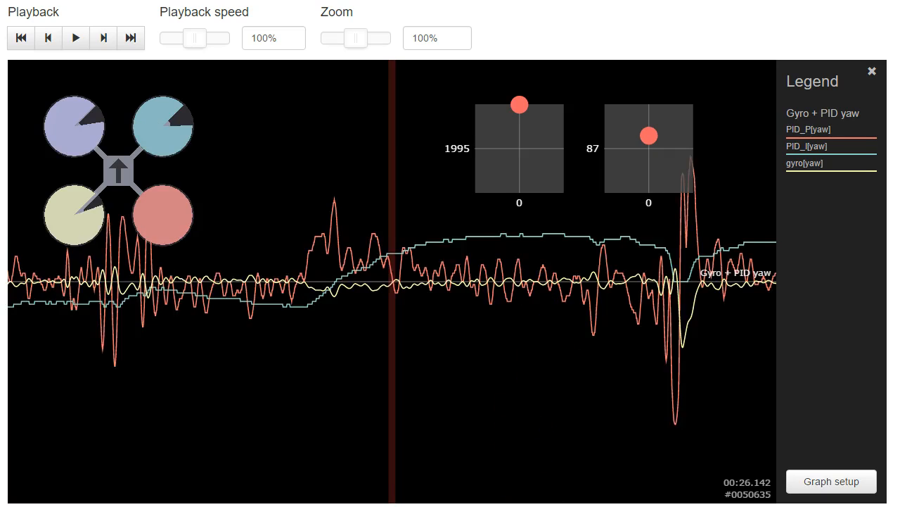
pyautogui.moveTo(598, 486); pyautogui.dragTo(477, 396)
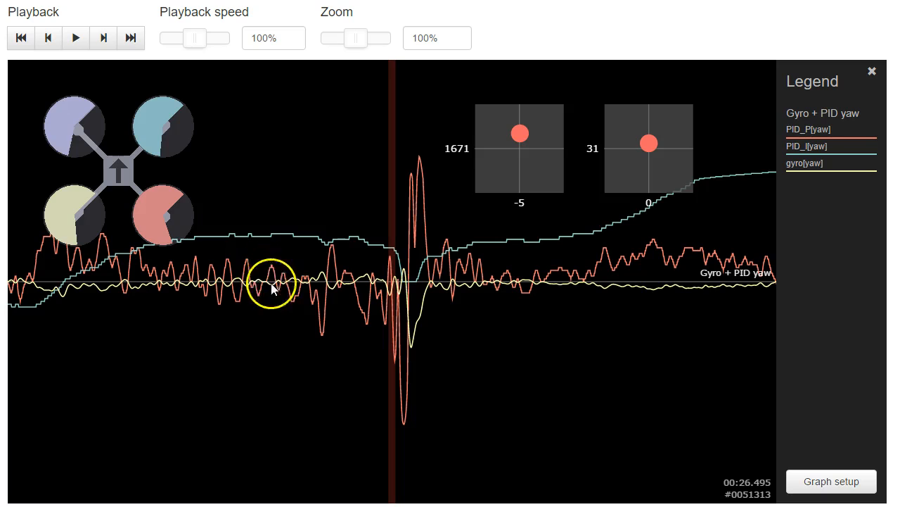
pyautogui.moveTo(583, 375); pyautogui.dragTo(291, 375)
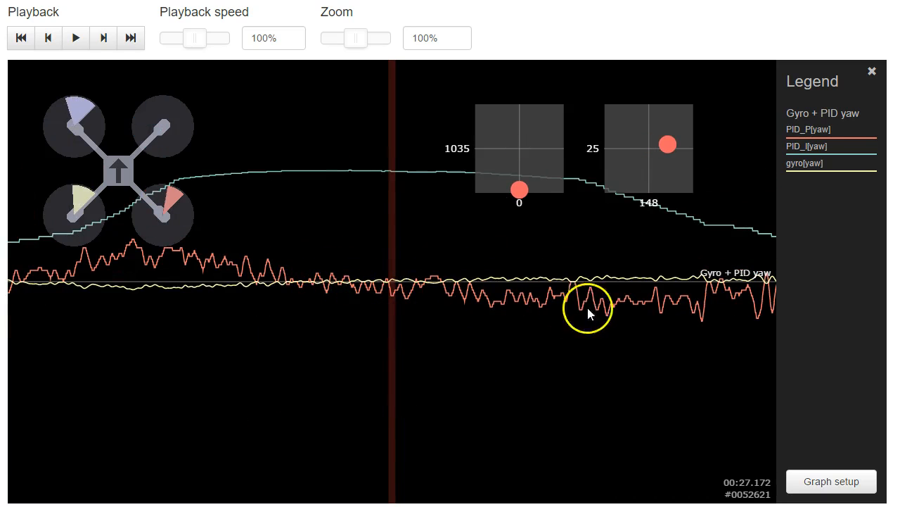
# Inspect the yaw P-term and gyro oscillations at high throttle around 28.6 s.
pyautogui.moveTo(485, 327); pyautogui.dragTo(95, 366)
pyautogui.moveTo(360, 385); pyautogui.dragTo(180, 380)
pyautogui.moveTo(432, 301); pyautogui.dragTo(442, 324)
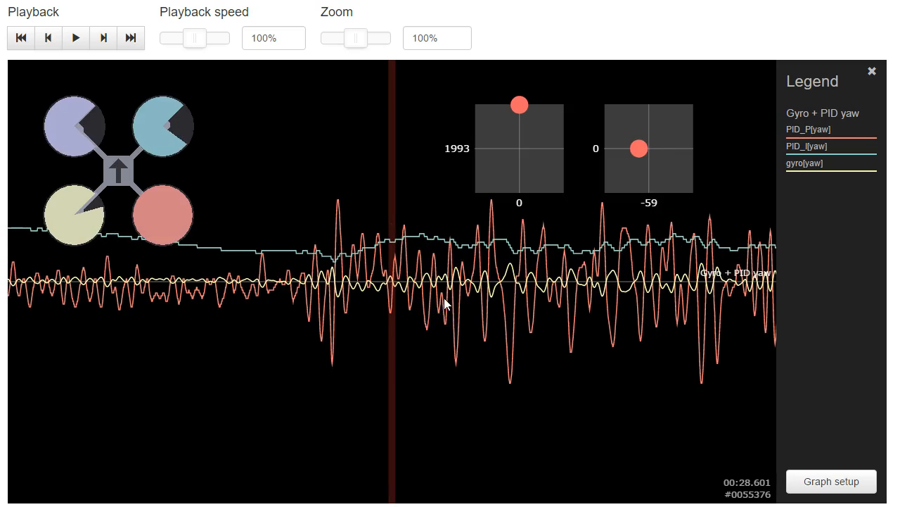
pyautogui.moveTo(511, 266); pyautogui.dragTo(651, 349)
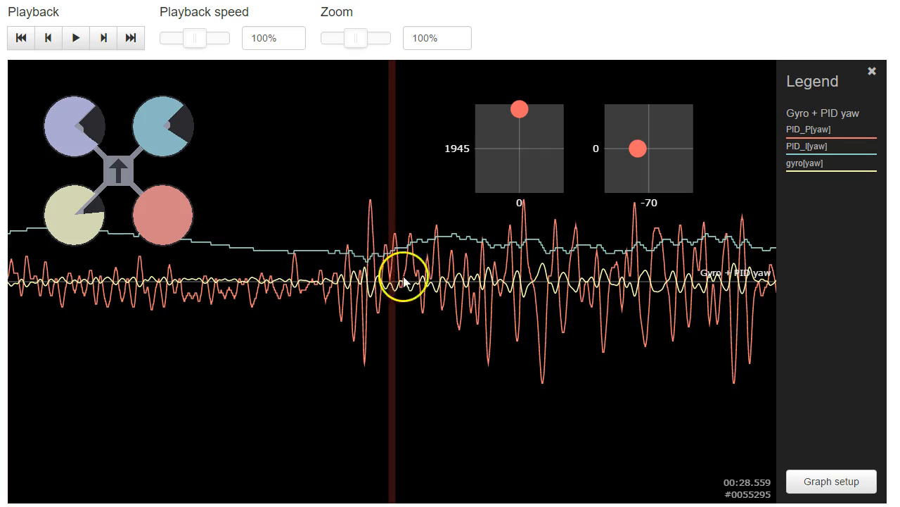
pyautogui.moveTo(527, 287); pyautogui.dragTo(454, 314)
pyautogui.moveTo(380, 309); pyautogui.dragTo(790, 318)
pyautogui.moveTo(606, 280); pyautogui.dragTo(378, 237)
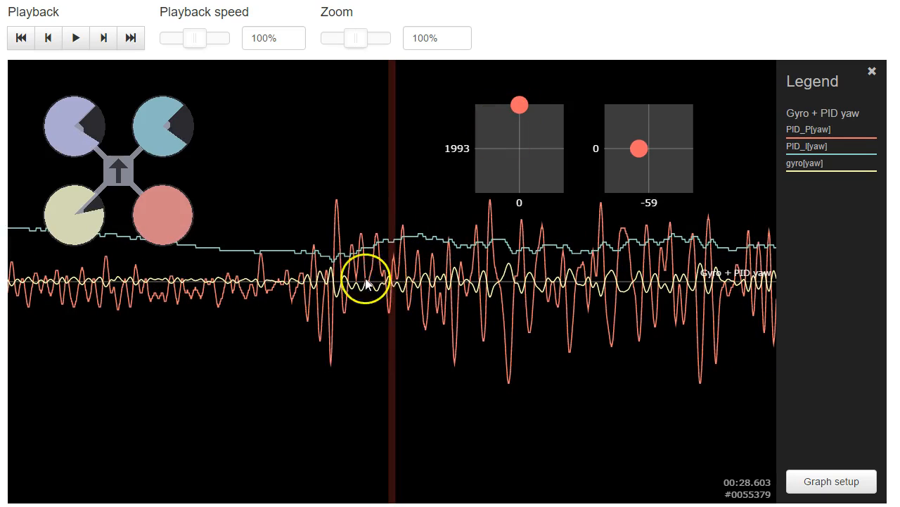
# Compare the yaw traces at moderate throttle around 28 s with the high-throttle oscillations that follow.
pyautogui.moveTo(316, 337); pyautogui.dragTo(604, 353)
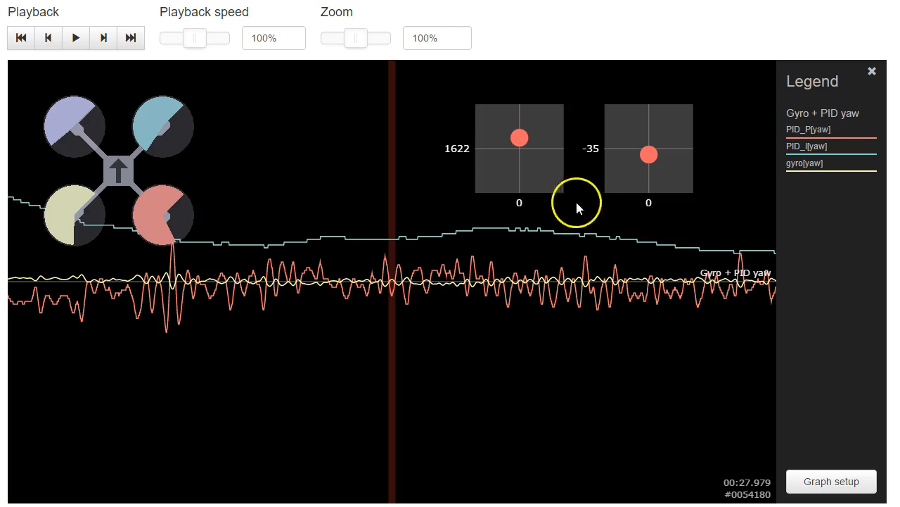
pyautogui.moveTo(496, 337); pyautogui.dragTo(521, 362)
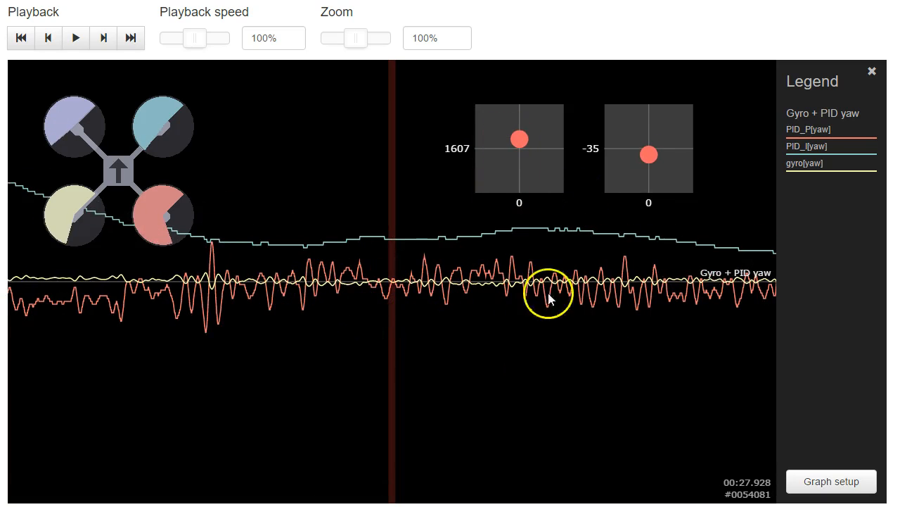
pyautogui.moveTo(581, 373); pyautogui.dragTo(458, 392)
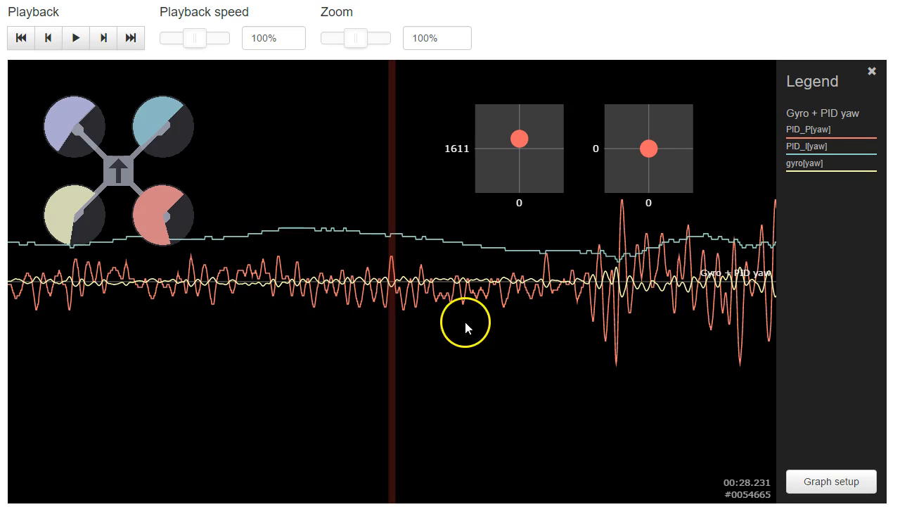
pyautogui.moveTo(401, 345); pyautogui.dragTo(292, 425)
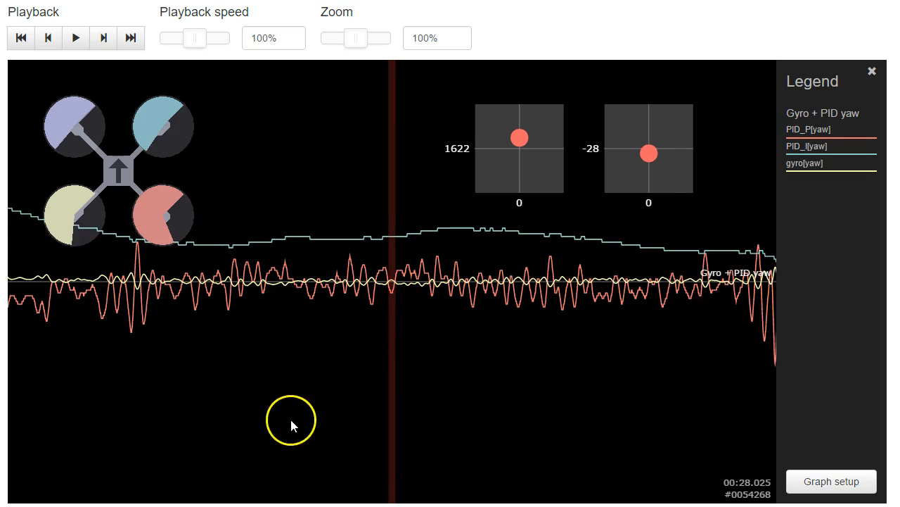